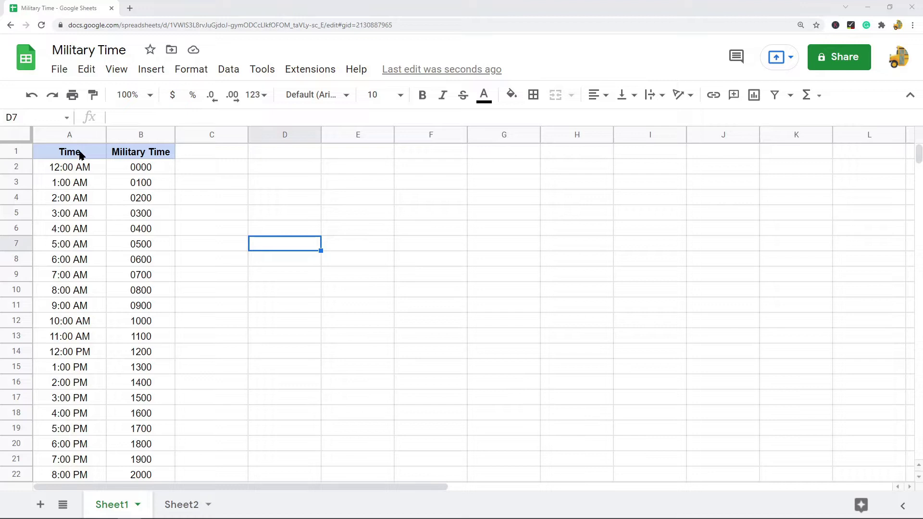
Review the example times in column A and their military-time values in column B.
drag(81, 174, 78, 274)
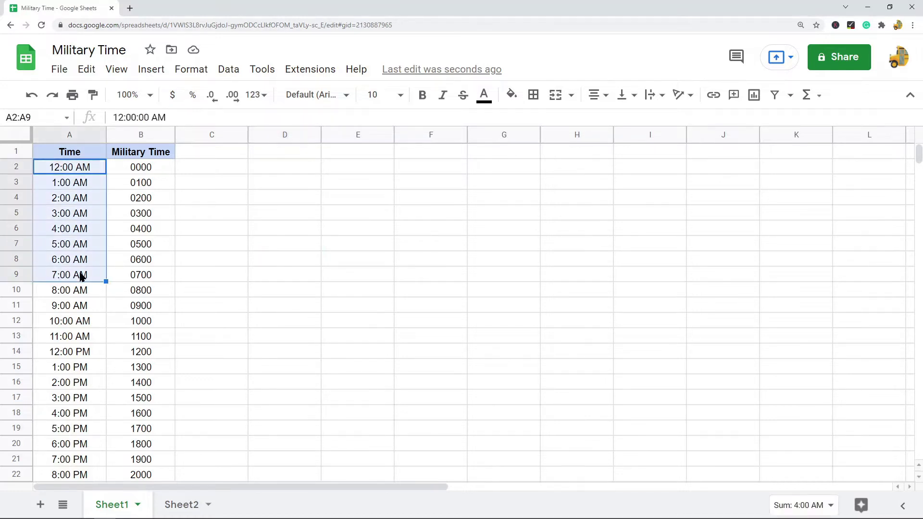
click(149, 264)
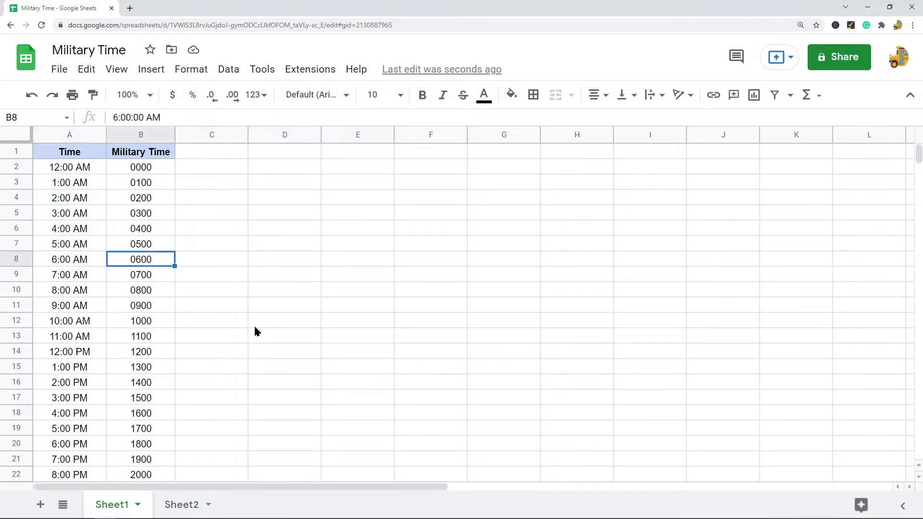
scroll(221, 308, down, 3)
scroll(313, 284, up, 3)
drag(86, 172, 86, 213)
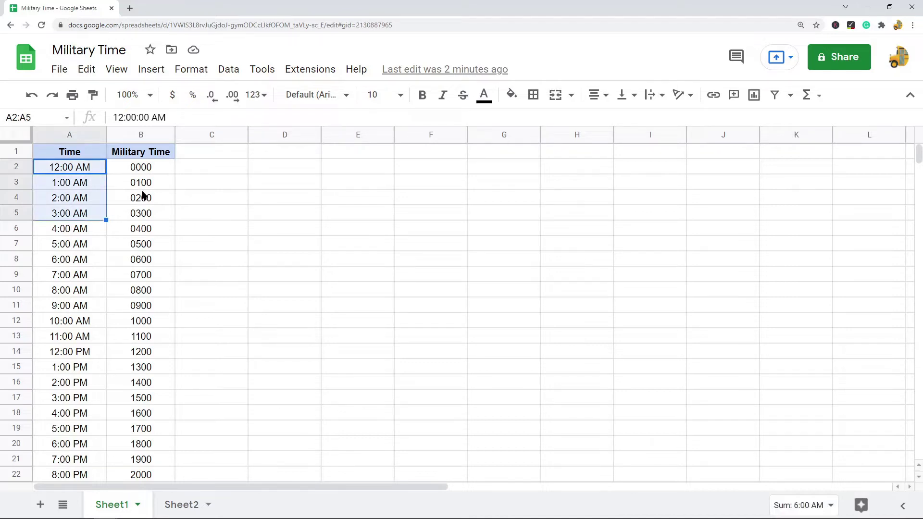
On Sheet2, copy the Time header into B1 and rename it 'Military Time'.
click(178, 506)
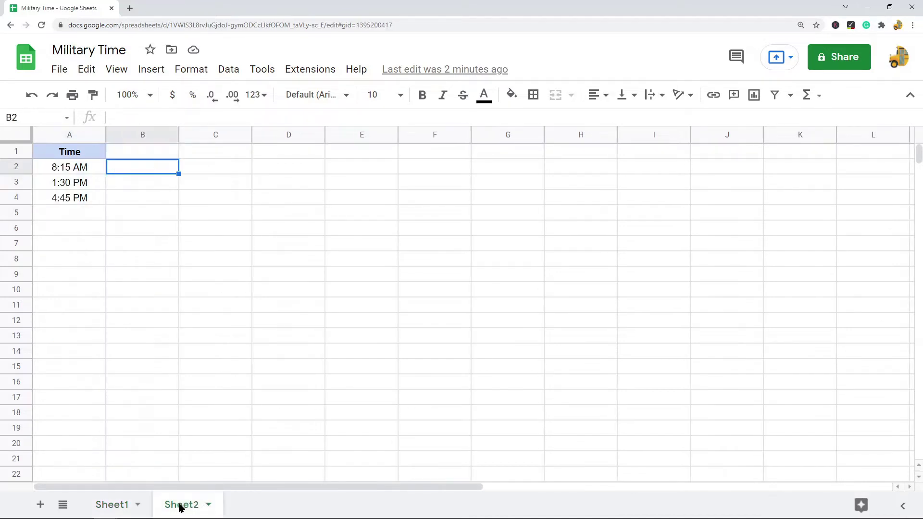
click(82, 156)
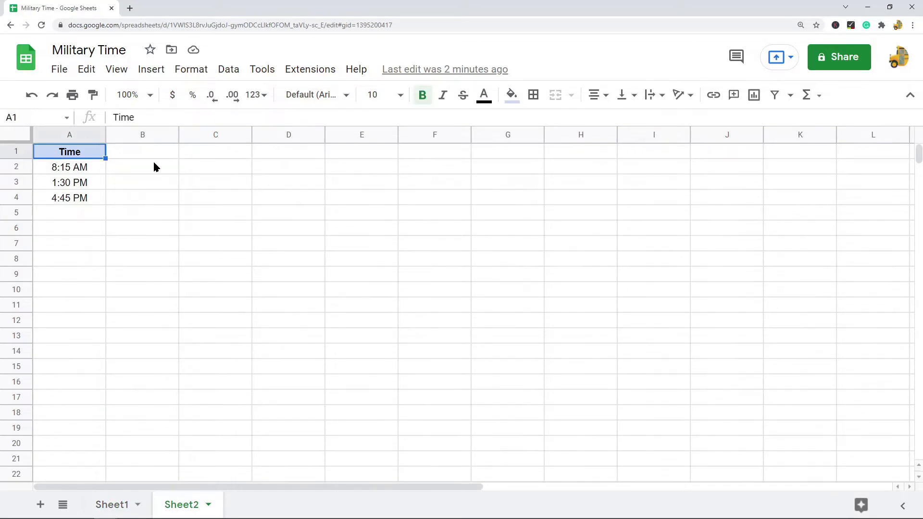
key(ctrl+c)
click(126, 154)
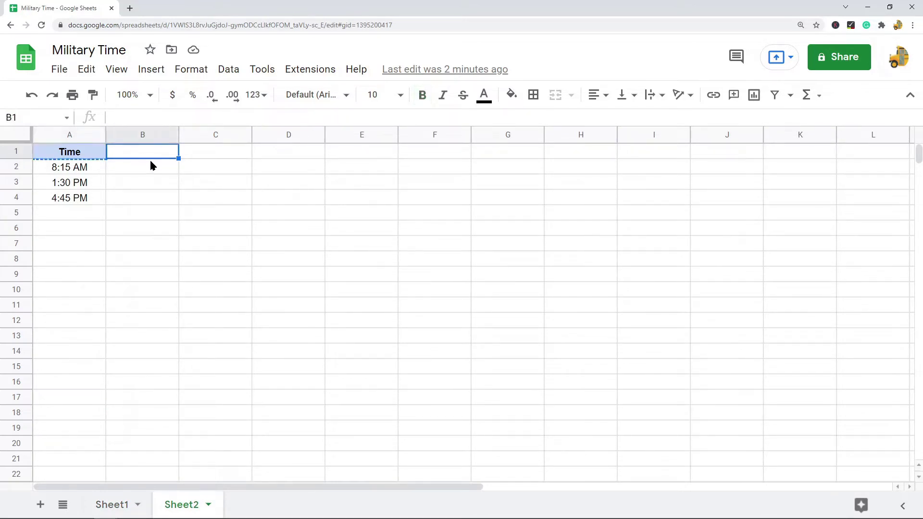
key(ctrl+v)
double_click(130, 154)
click(131, 154)
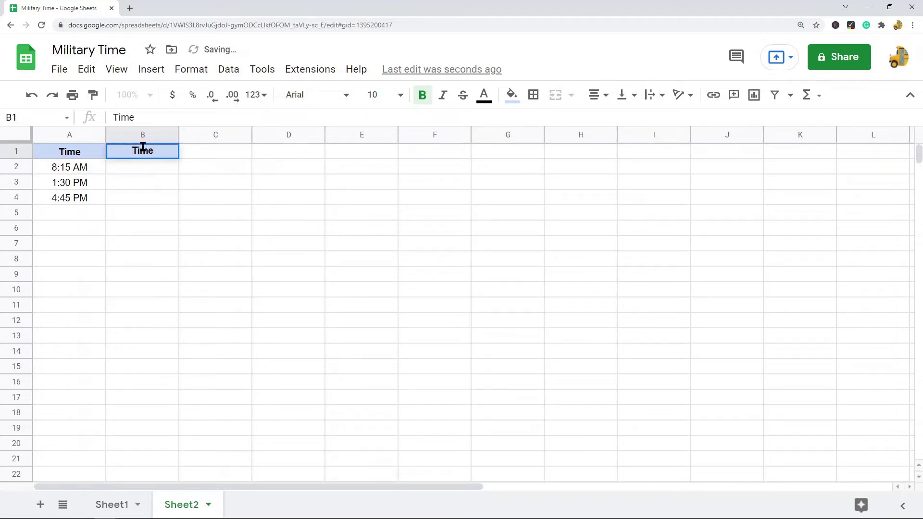
text(Military)
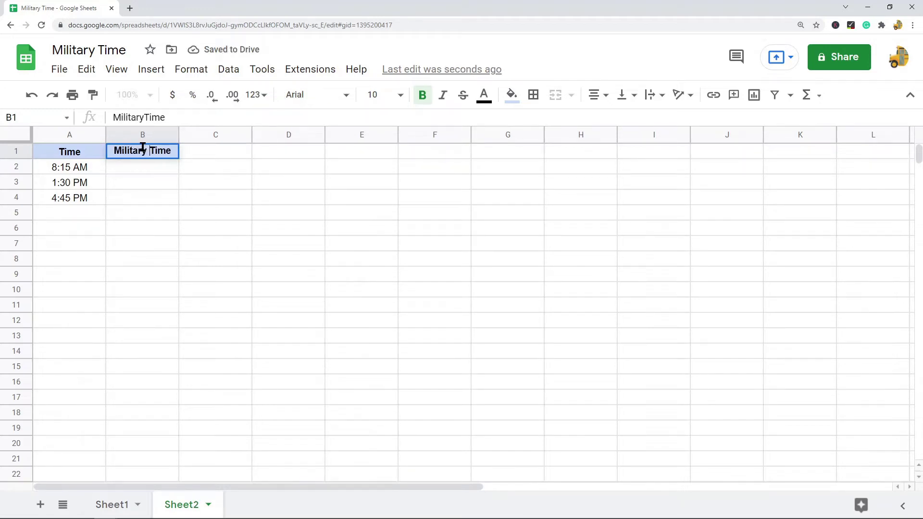
click(156, 187)
Copy 8:15 AM, 1:30 PM and 4:45 PM from A2:A4 into B2:B4, then select B2:B4.
drag(80, 169, 82, 200)
key(ctrl+c)
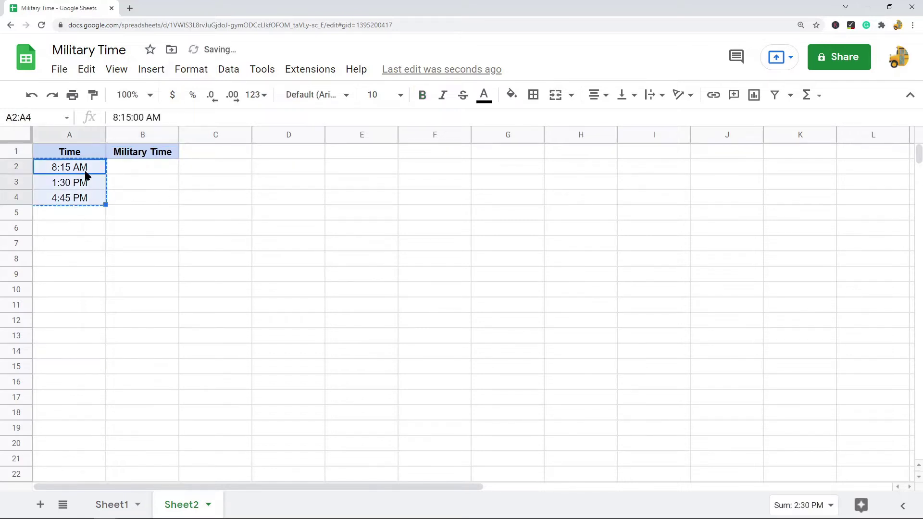
click(119, 169)
key(ctrl+v)
click(341, 263)
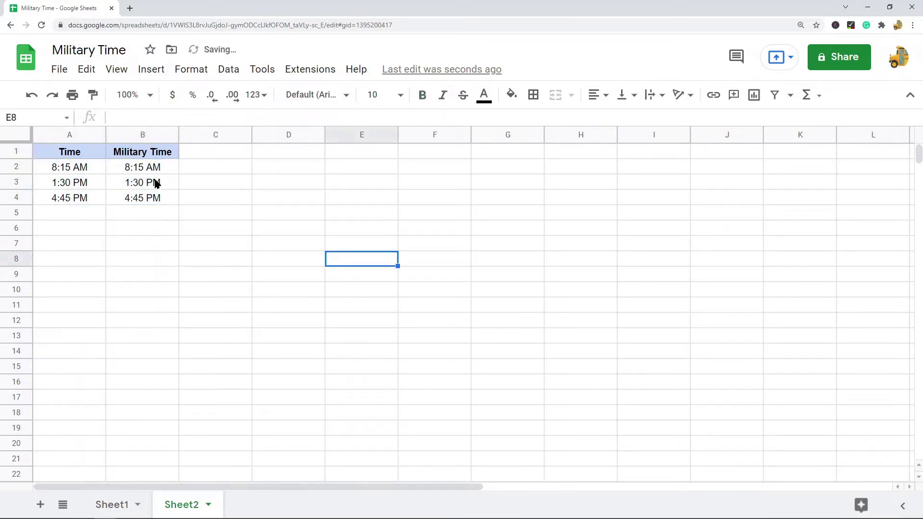
drag(145, 170, 151, 201)
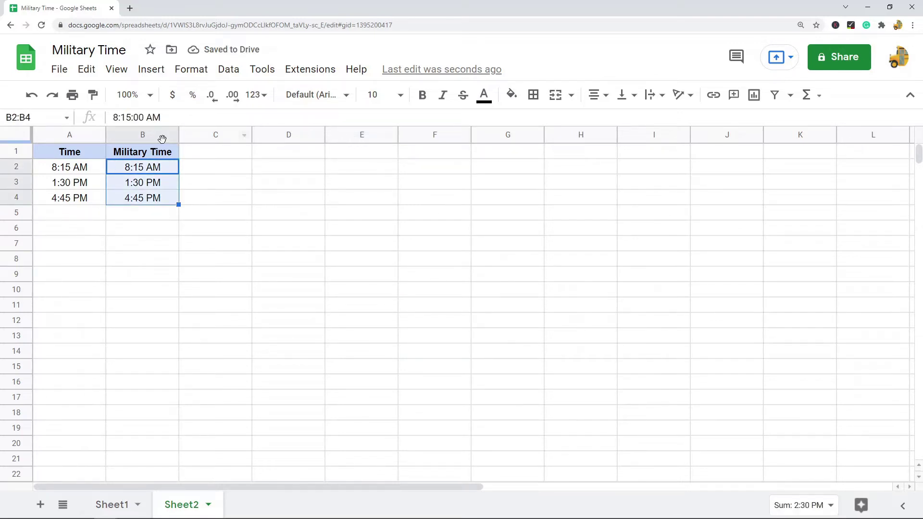
click(144, 135)
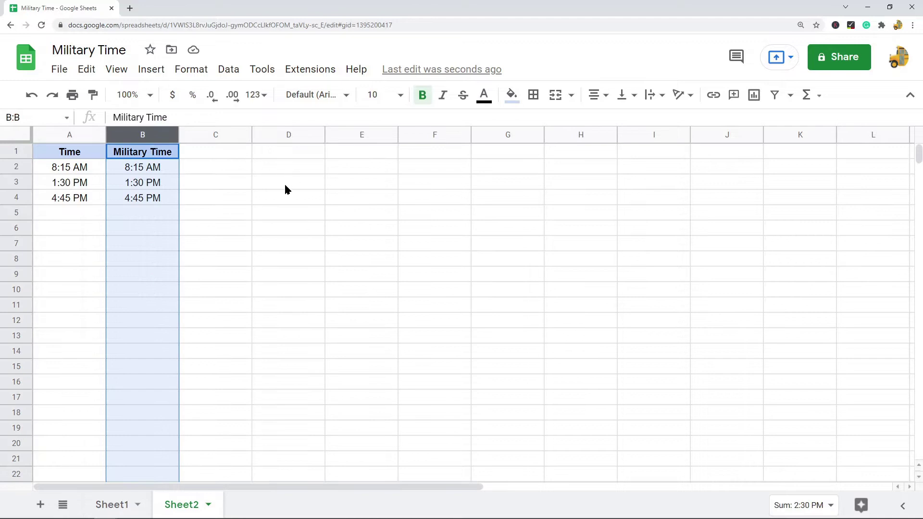
drag(80, 171, 78, 199)
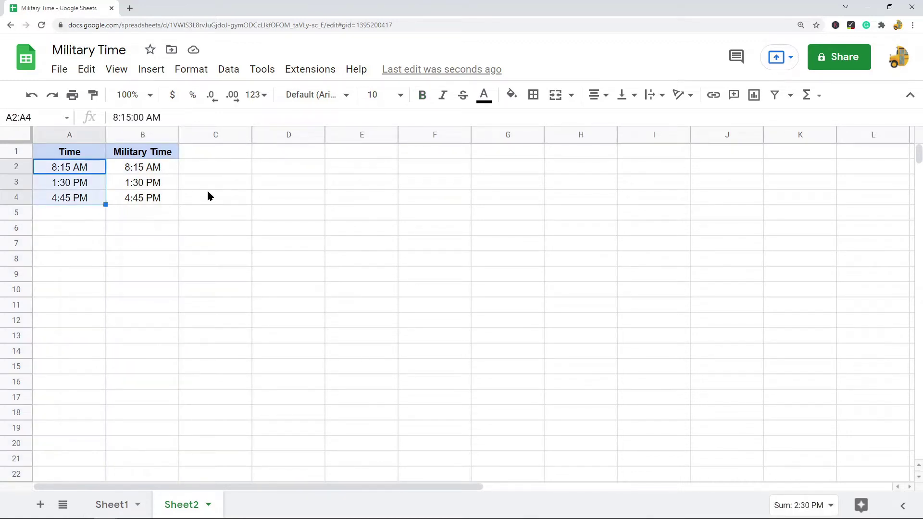
drag(155, 166, 157, 199)
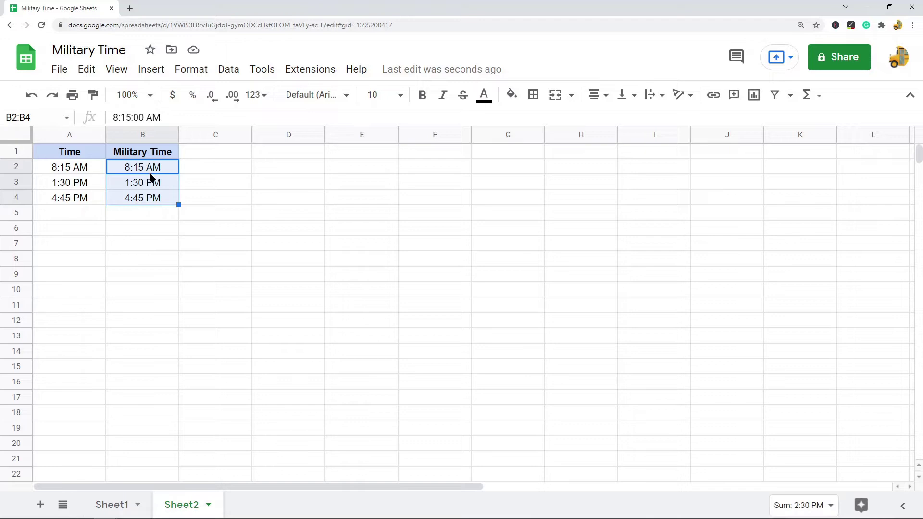
click(219, 198)
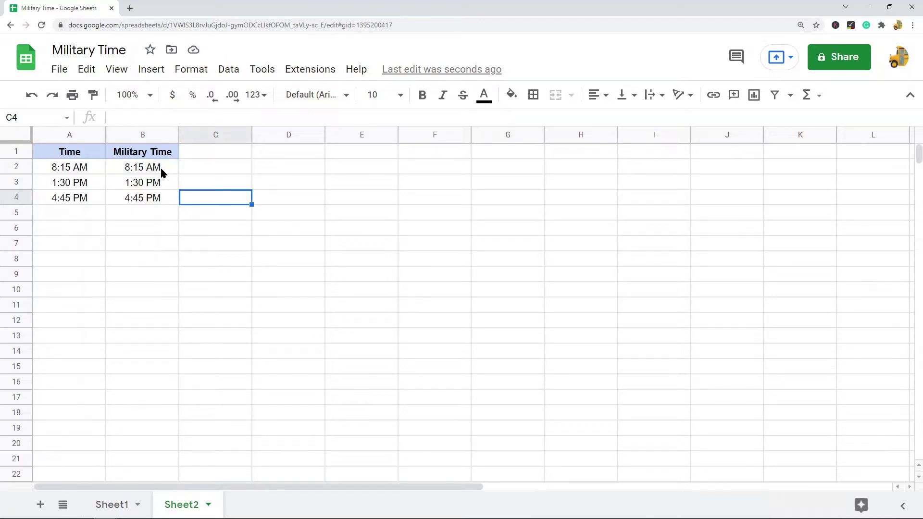
drag(154, 172, 156, 200)
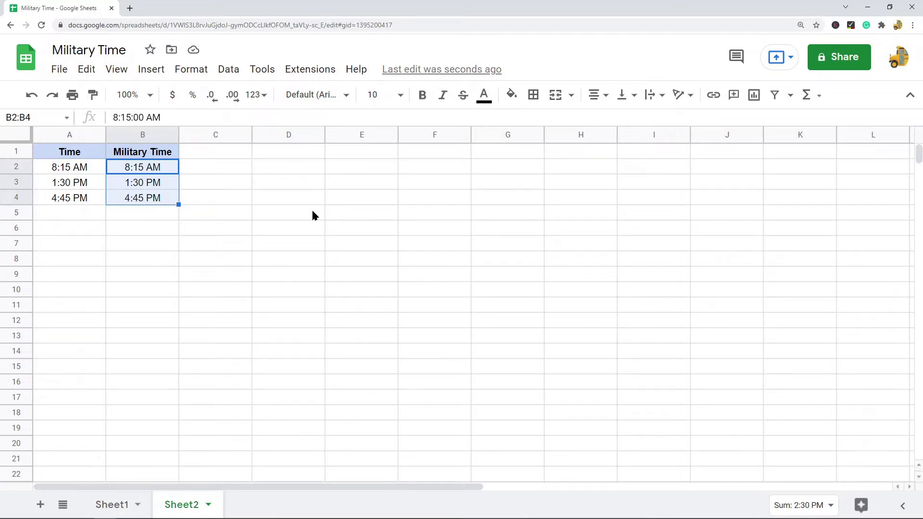
Bring up the Format menu's Number options for the selected B2:B4 times.
click(191, 73)
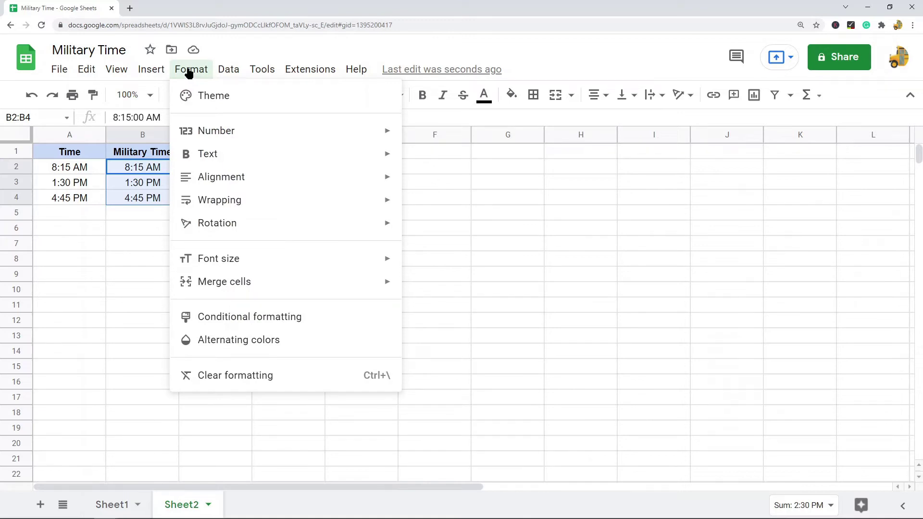
mouse_move(215, 137)
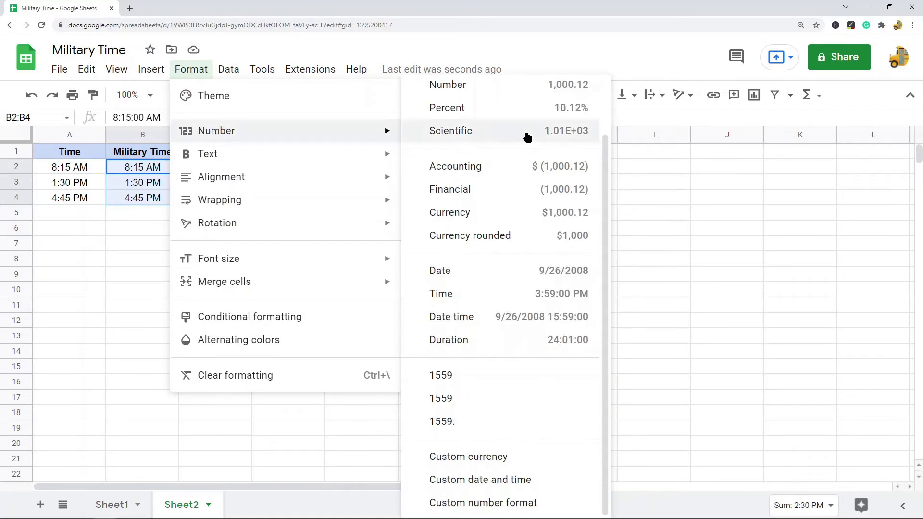
Apply a custom format from the 1330 preset with a leading-zero hour to B2:B4.
click(473, 481)
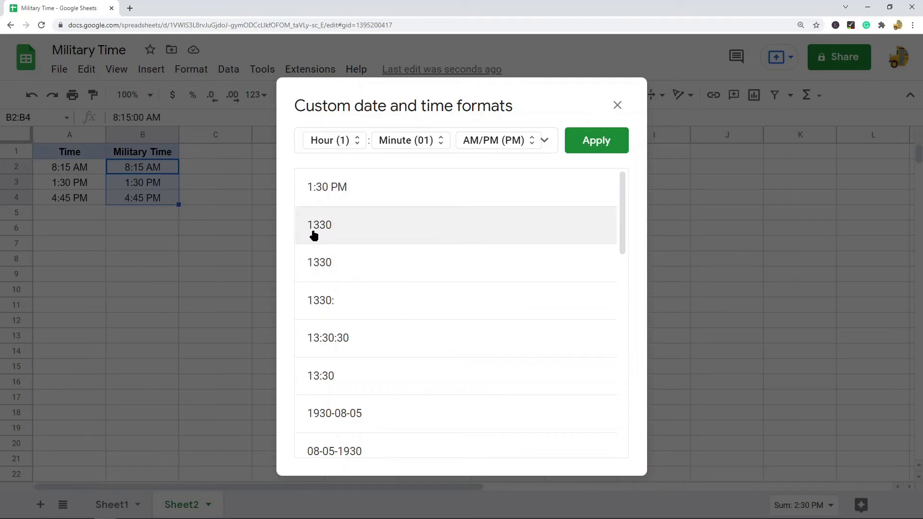
click(350, 228)
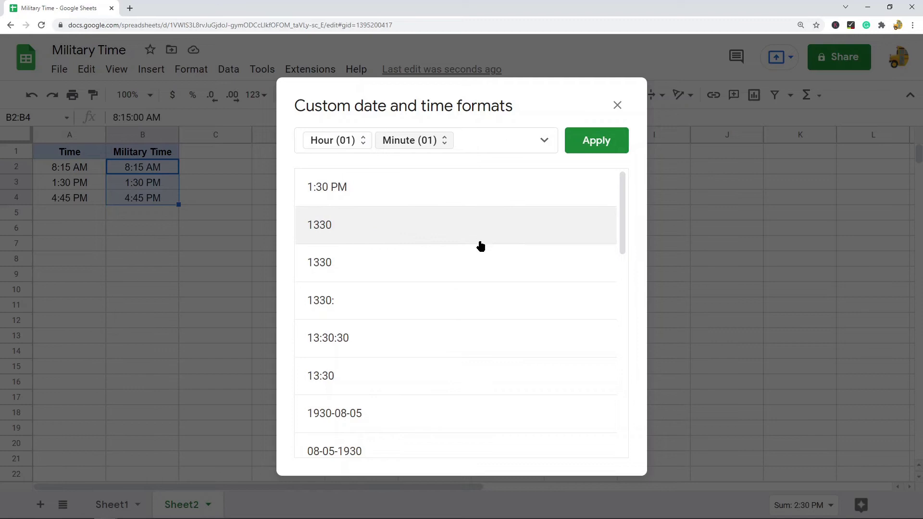
click(341, 143)
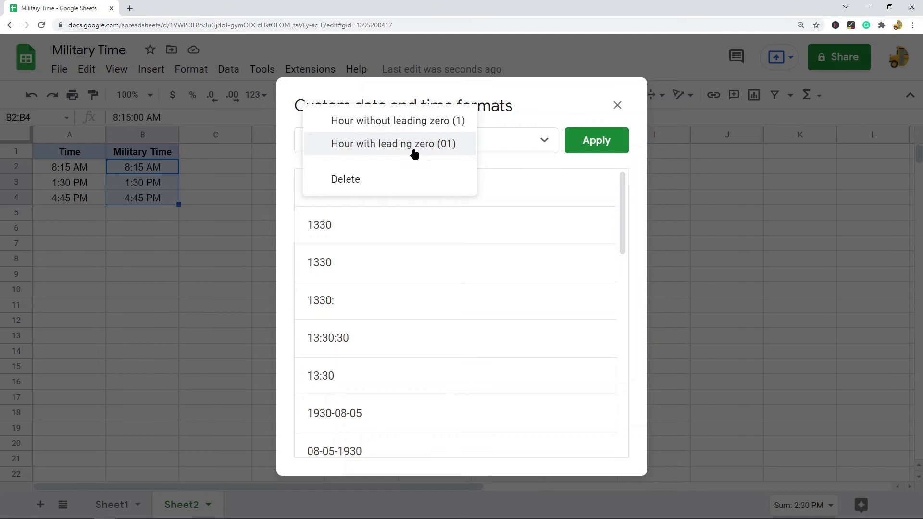
click(431, 144)
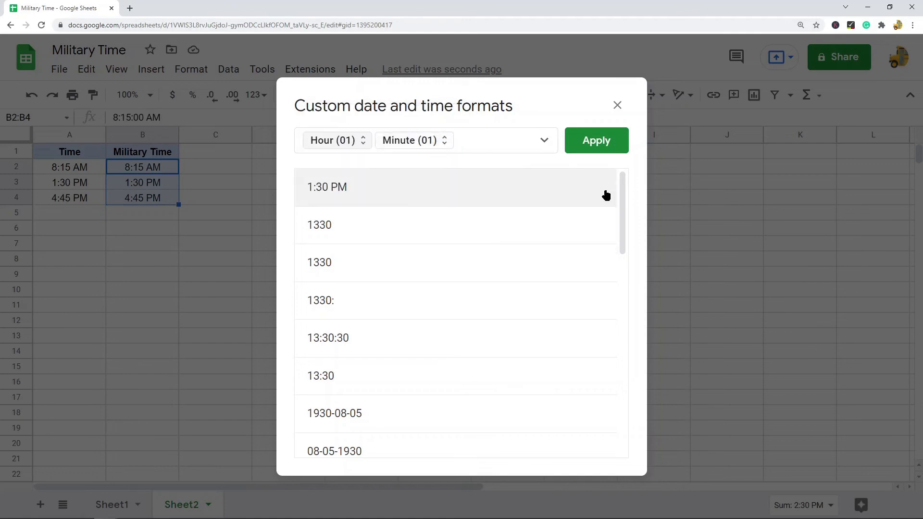
click(610, 144)
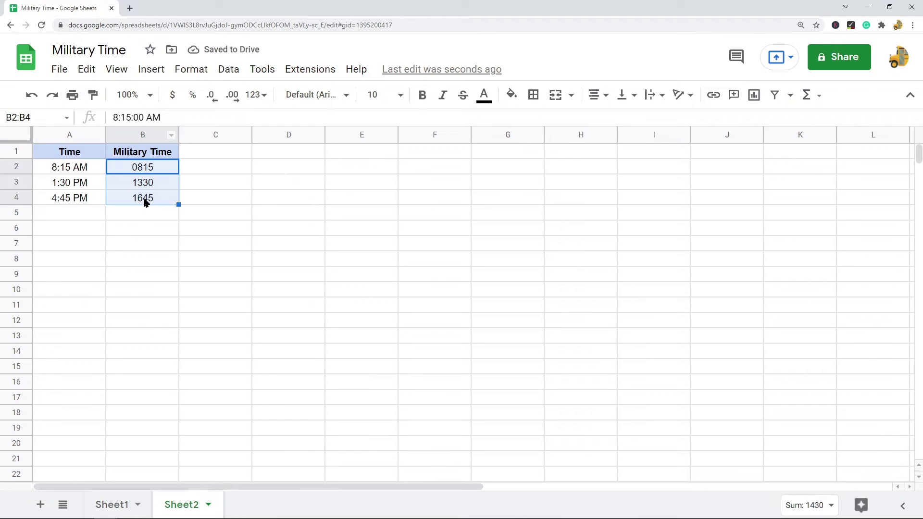
Dismiss the Tools menu tip, reselect B2:B4, and show the Format > Number list.
click(197, 70)
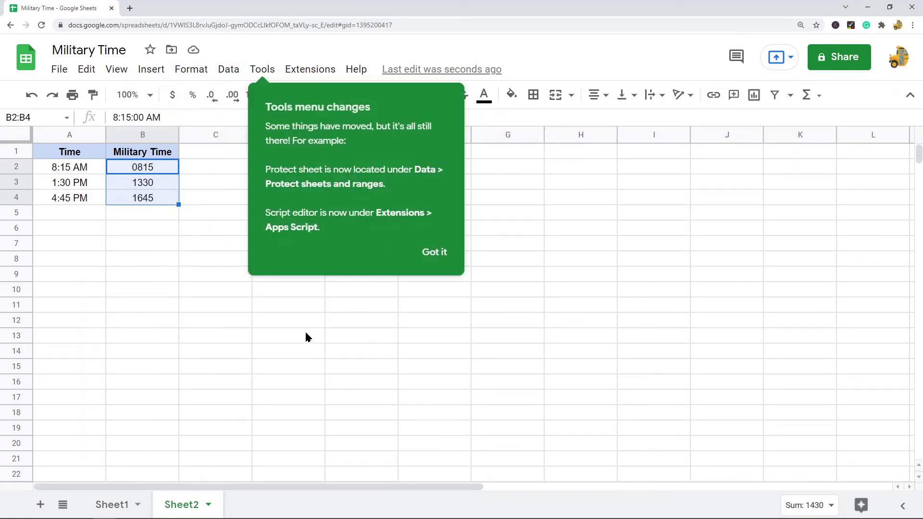
click(303, 321)
click(449, 253)
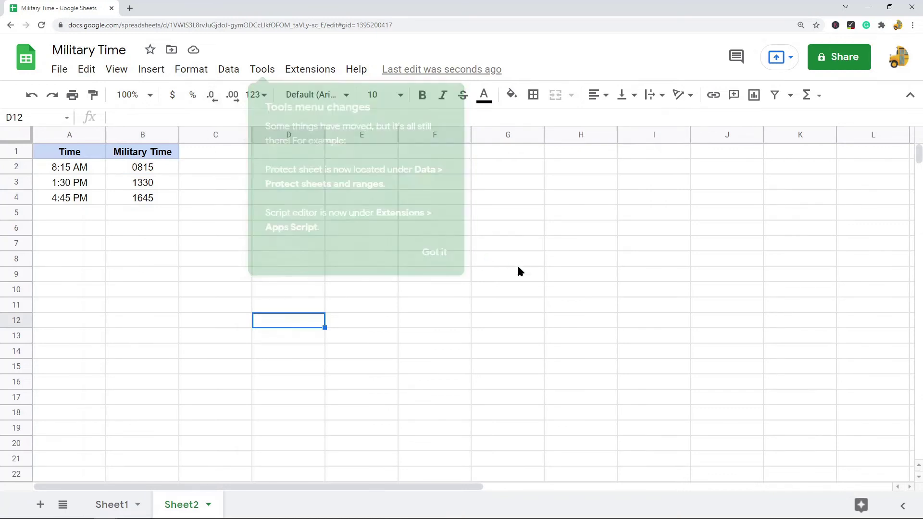
click(191, 72)
drag(142, 167, 142, 198)
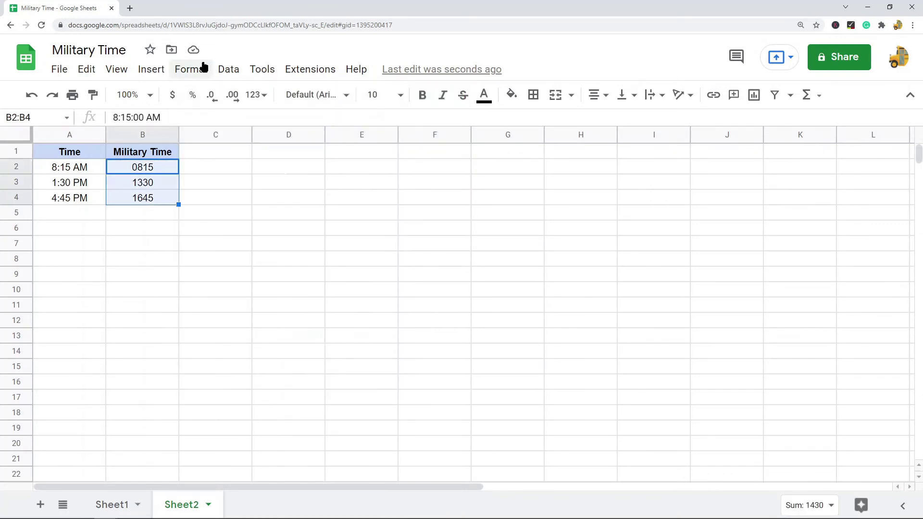
click(206, 68)
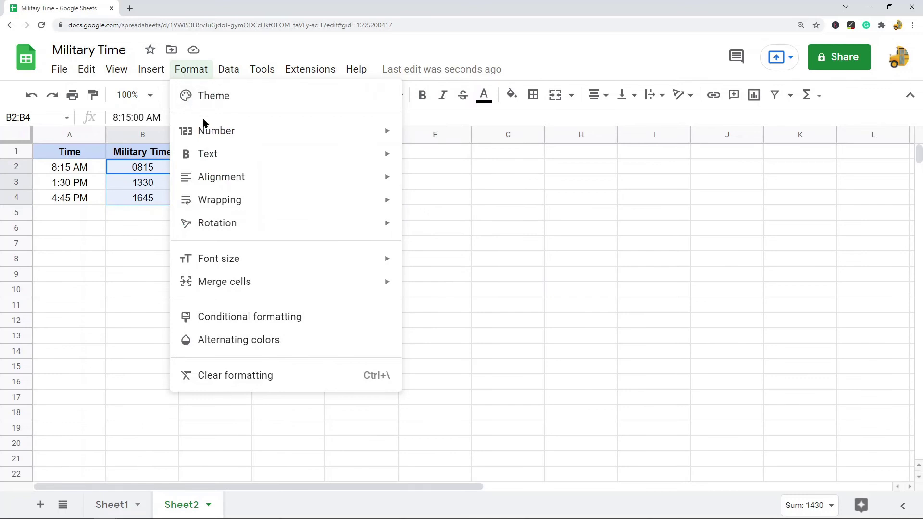
Rebuild the format from the 13:30 preset without the colon, using a leading-zero hour, and apply it.
mouse_move(298, 129)
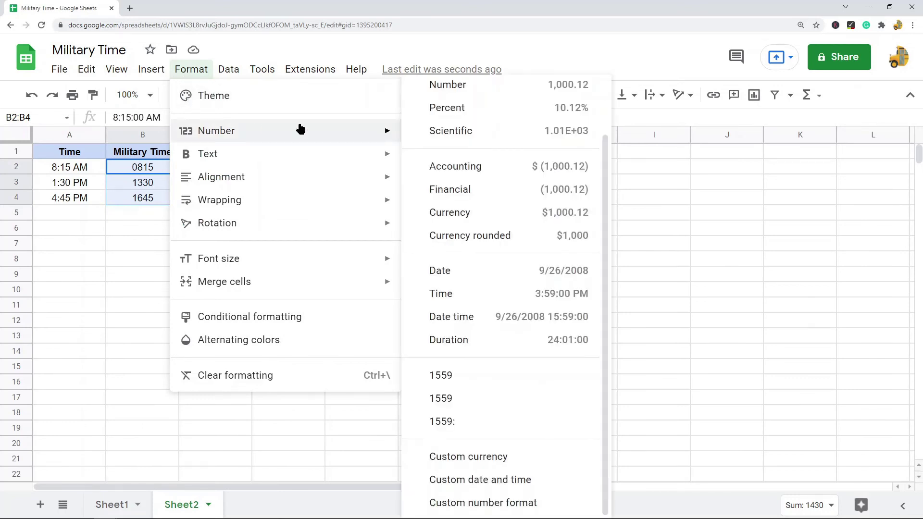
click(475, 479)
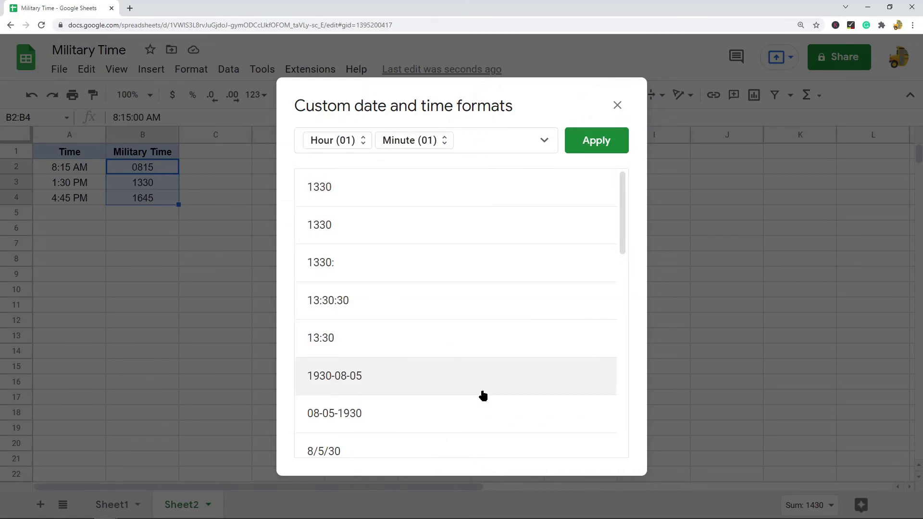
click(321, 346)
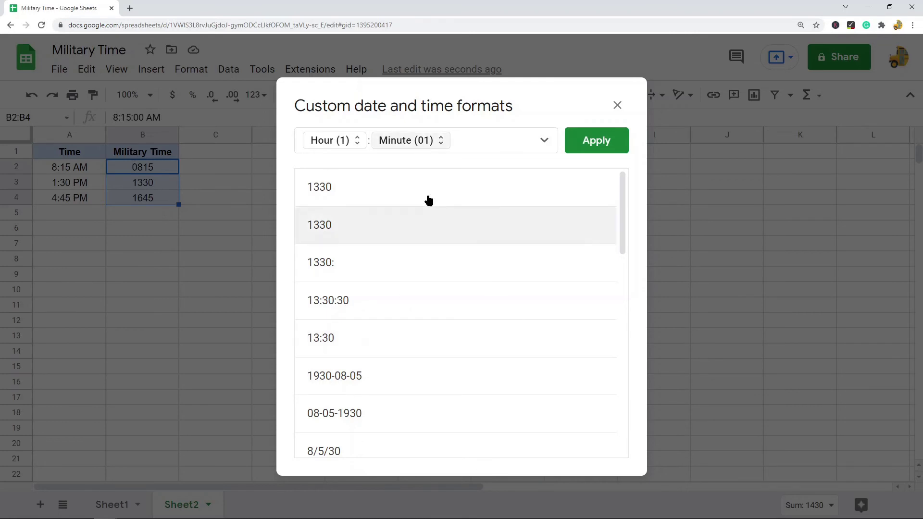
click(370, 142)
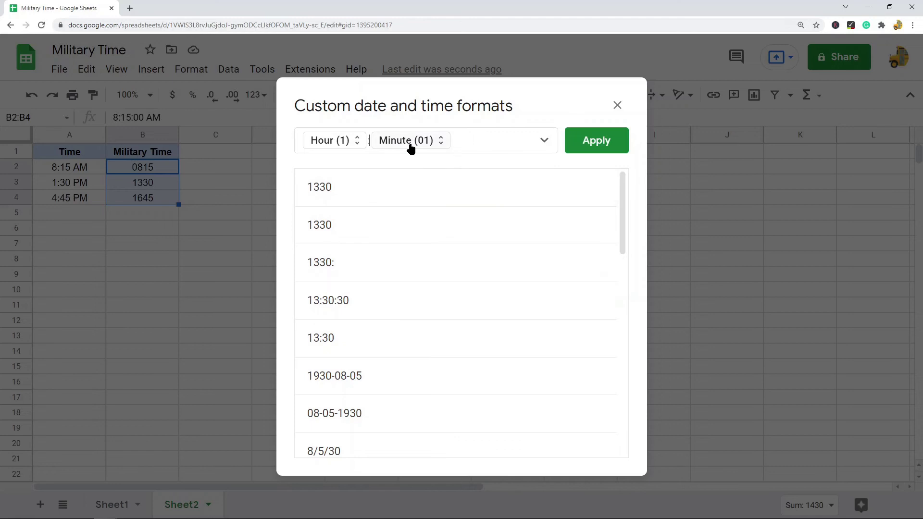
key(BackSpace)
click(342, 143)
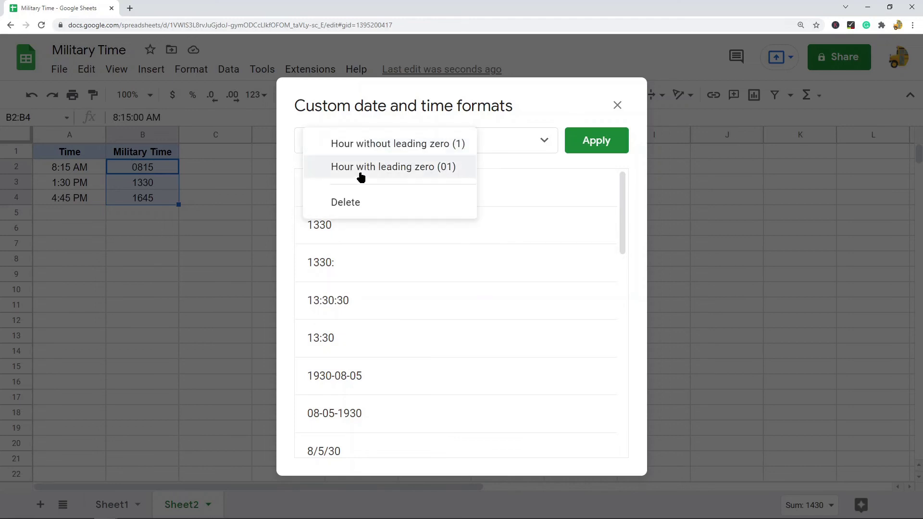
click(403, 177)
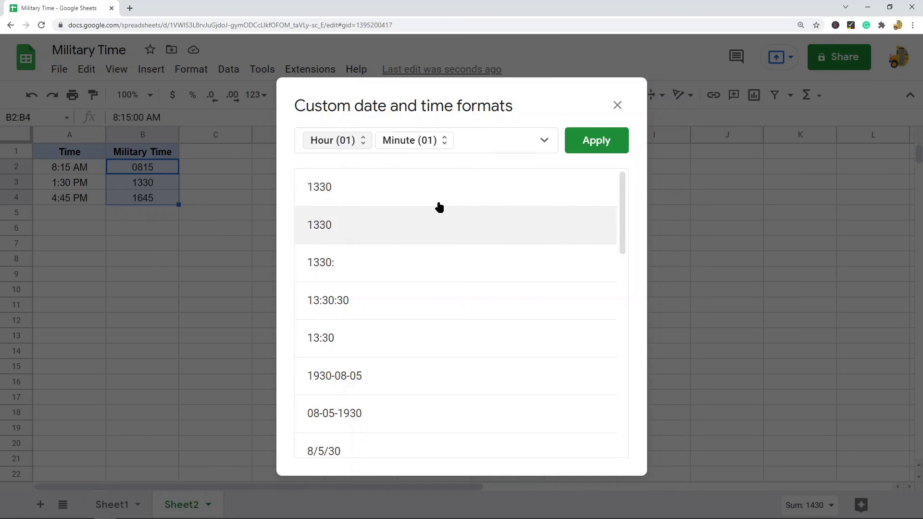
click(592, 140)
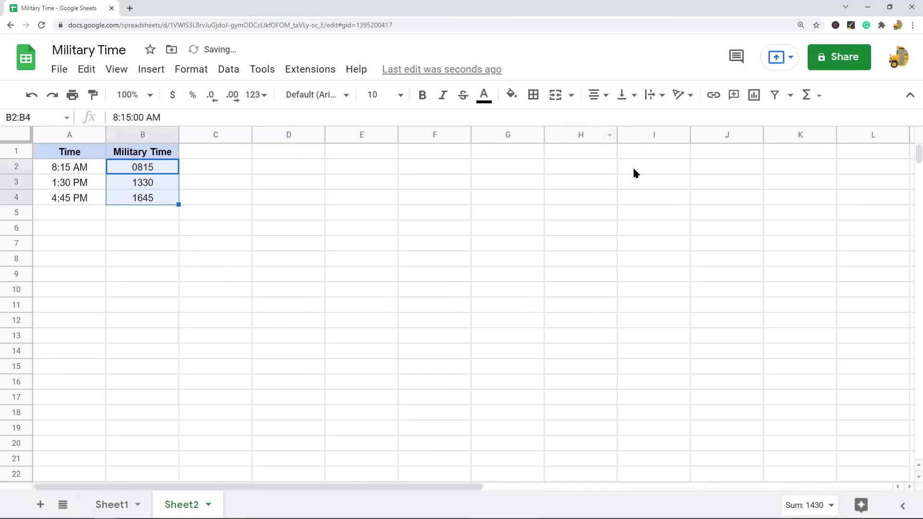